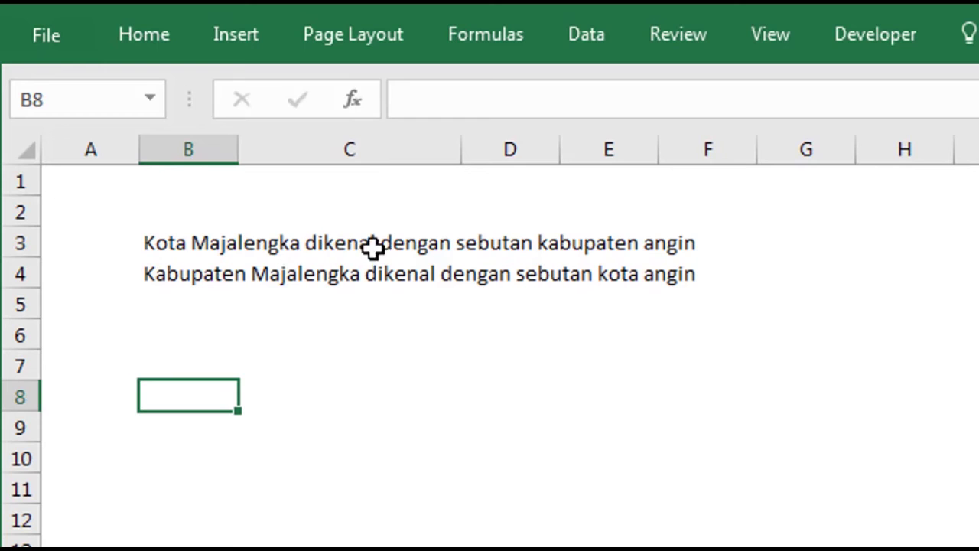
Wrap B4's formula in a third SUBSTITUTE and append "dikenal" as the next text to replace.
double_click(164, 275)
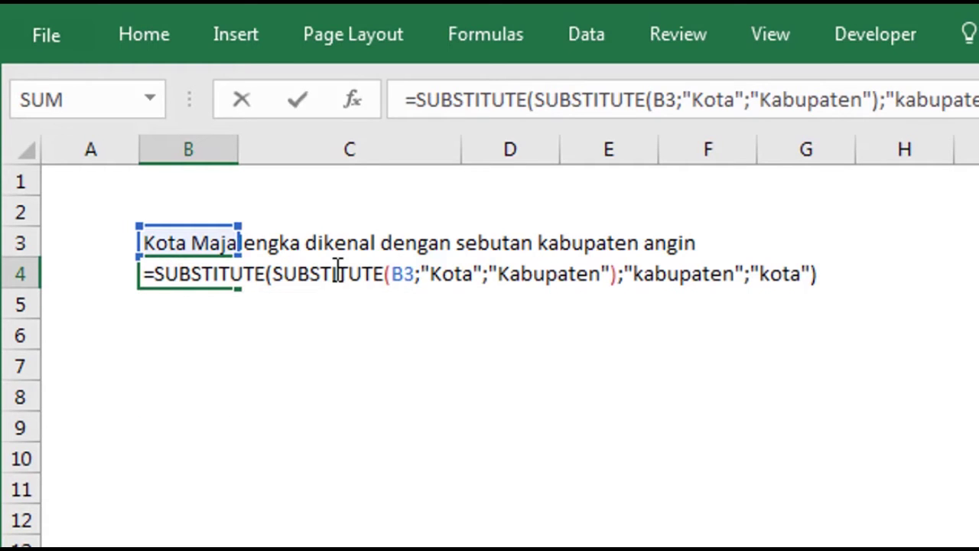
type("s")
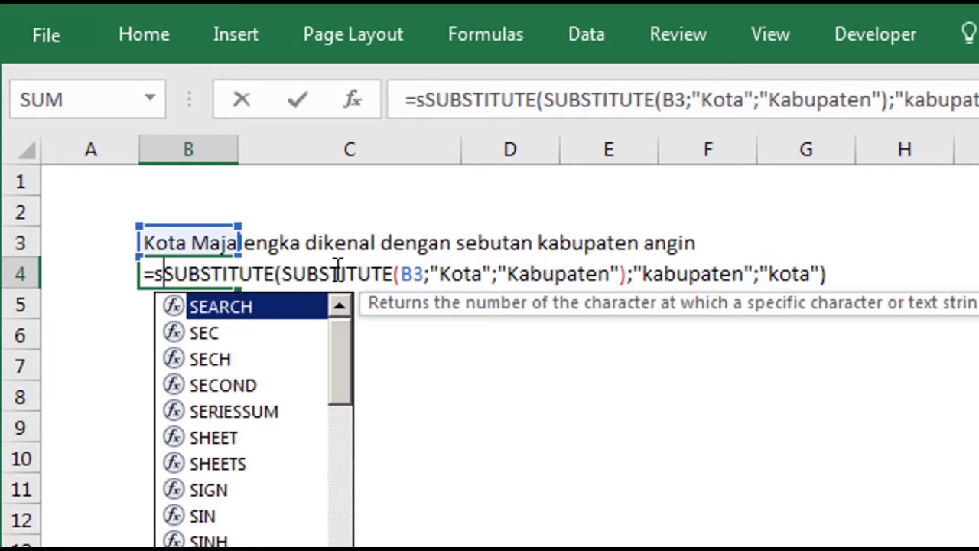
type("ub")
key("Tab")
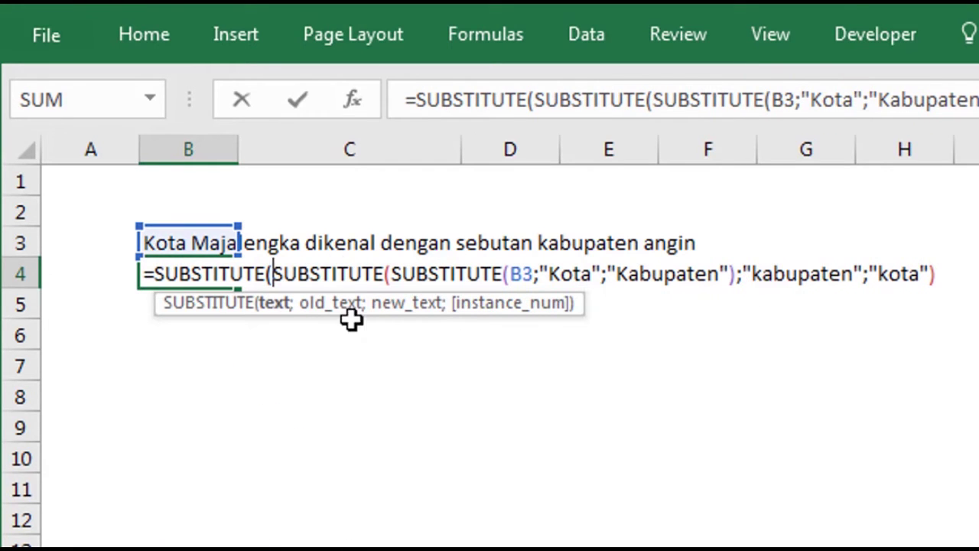
left_click(934, 273)
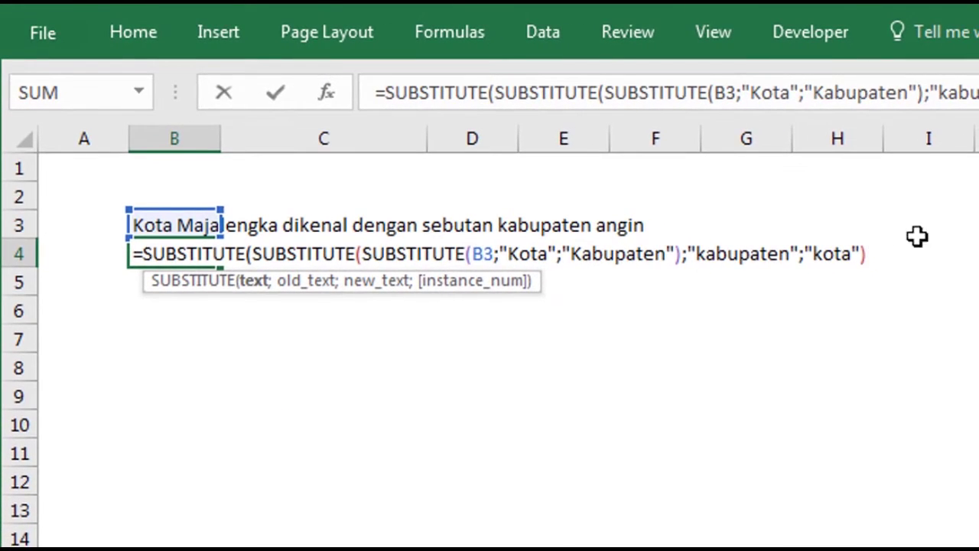
type(";\"")
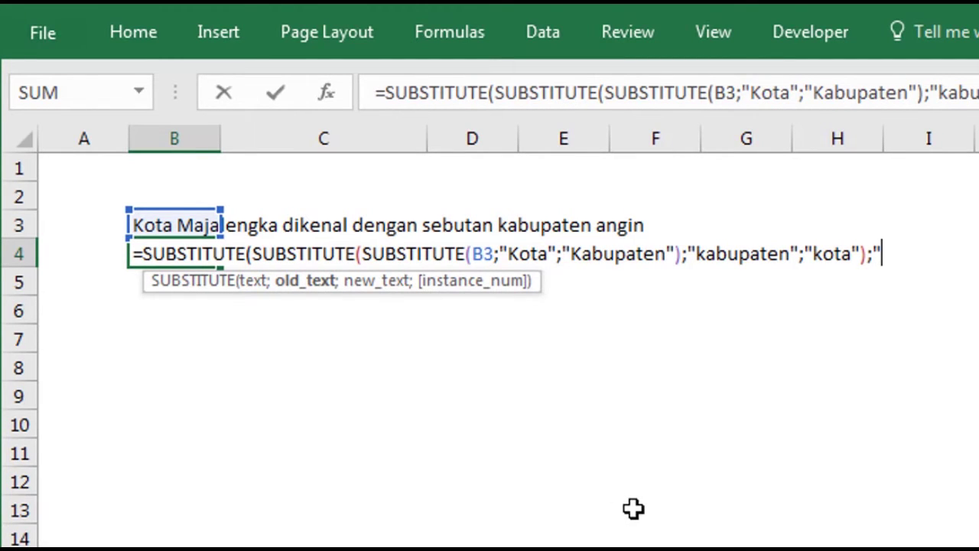
type("dikne")
key("BackSpace")
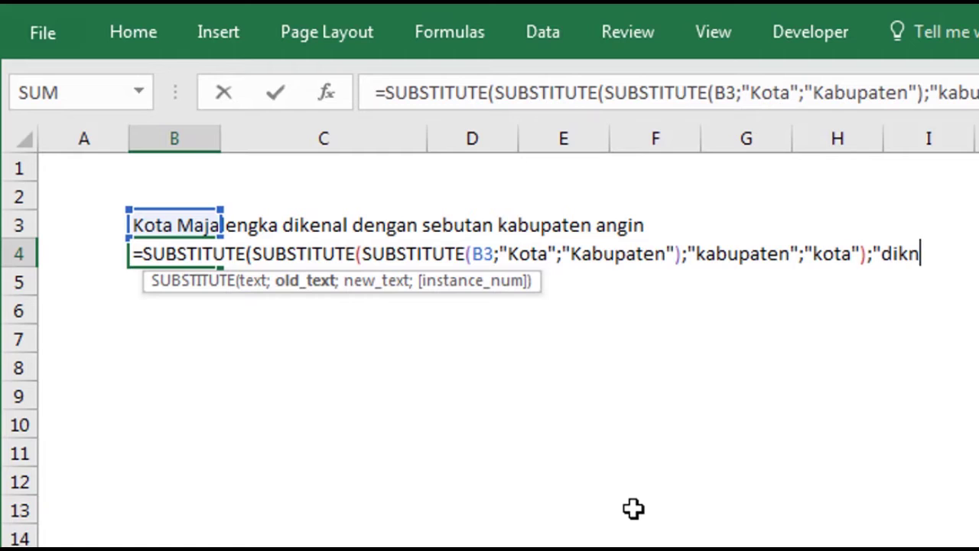
key("BackSpace")
type("enal")
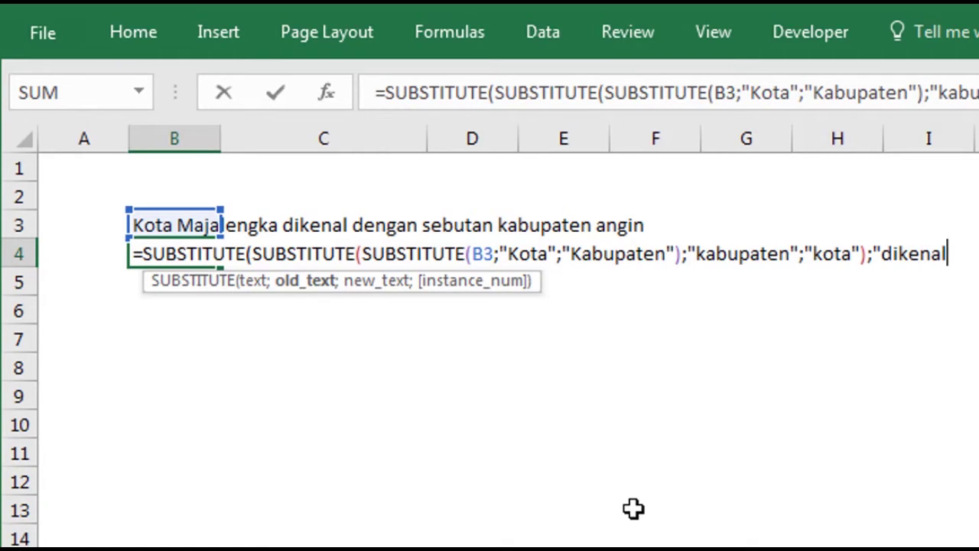
type("\"")
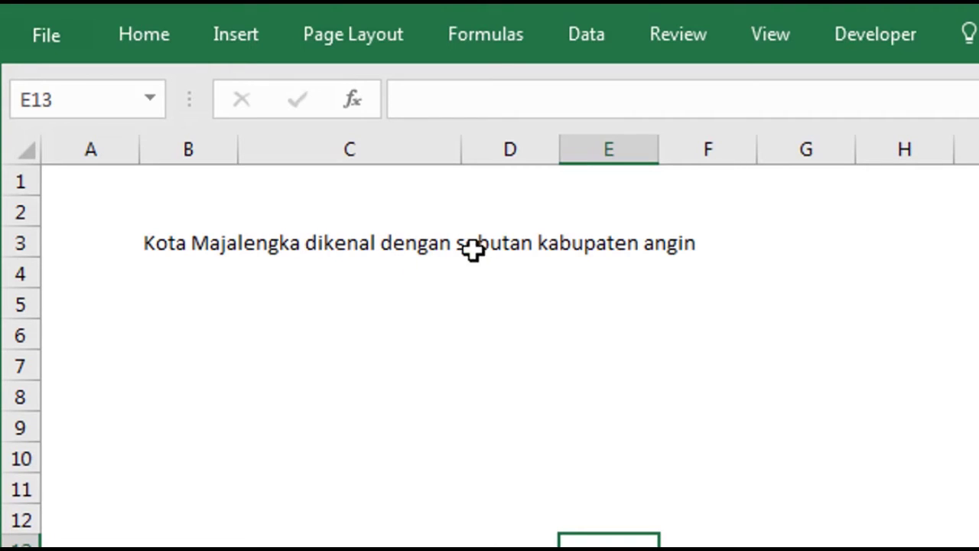
Start a SUBSTITUTE formula in B4 with B3 as the source text and "Kota" as the old text.
left_click(191, 279)
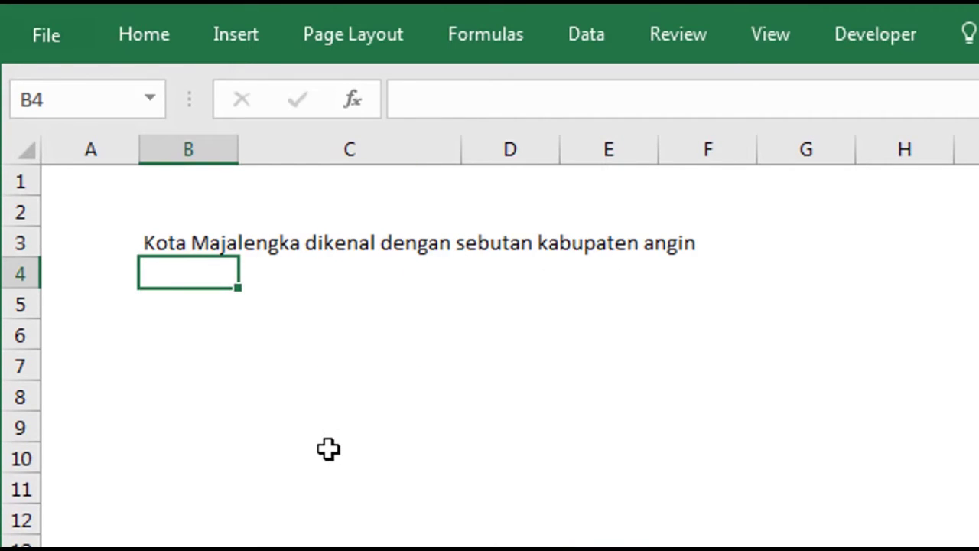
type("=")
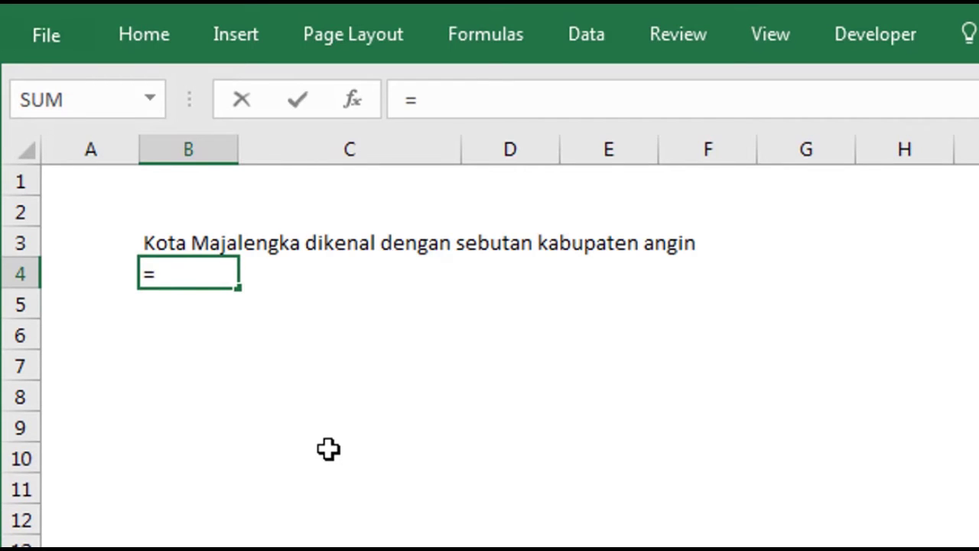
type("sub")
key("Tab")
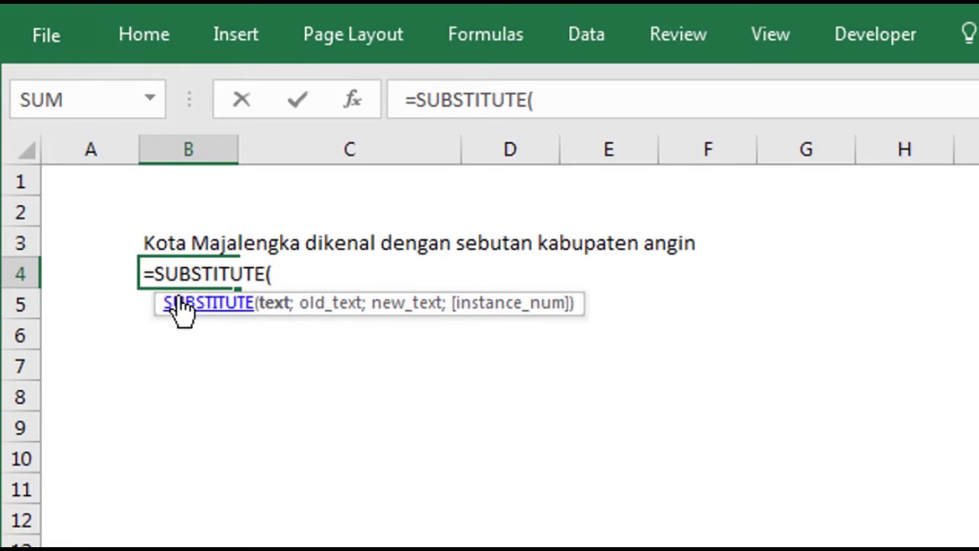
left_click(186, 240)
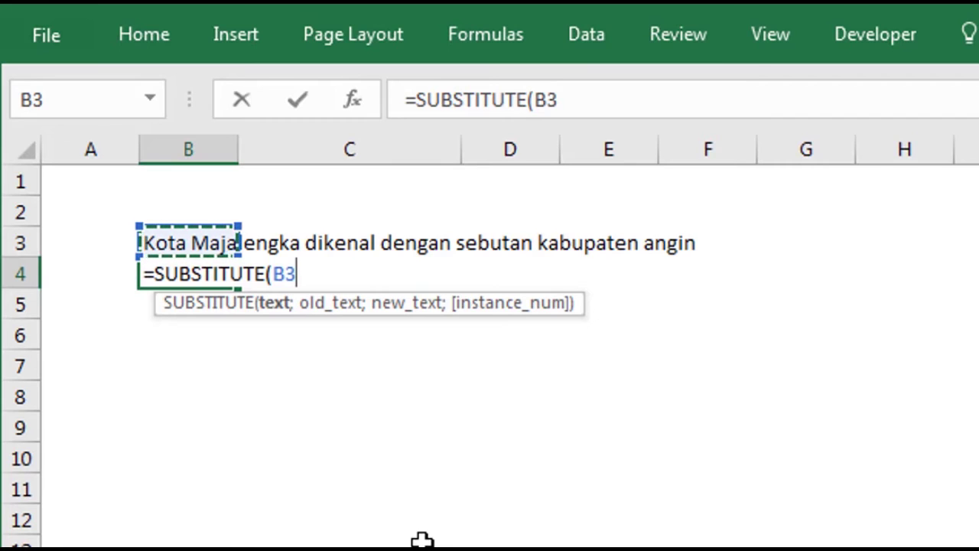
type(";")
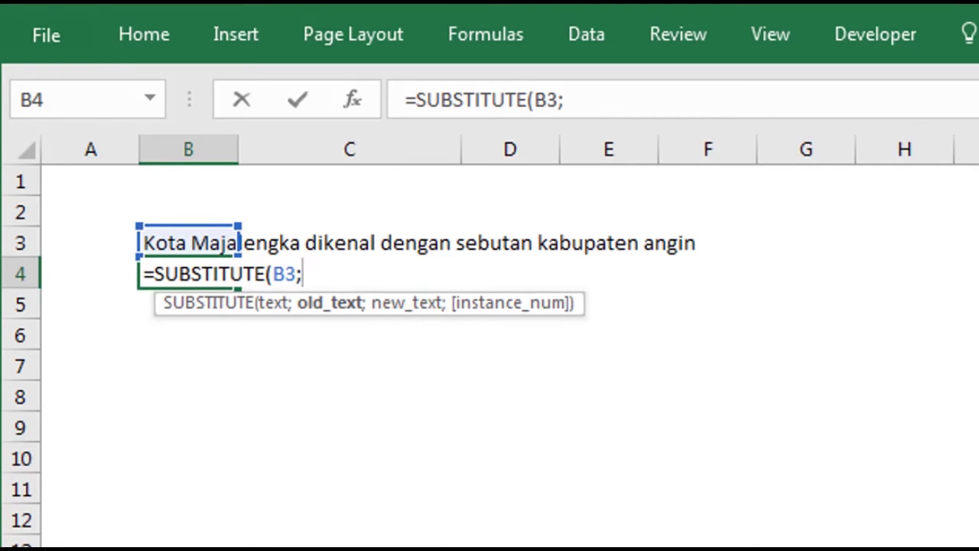
type("\"")
type("Kot")
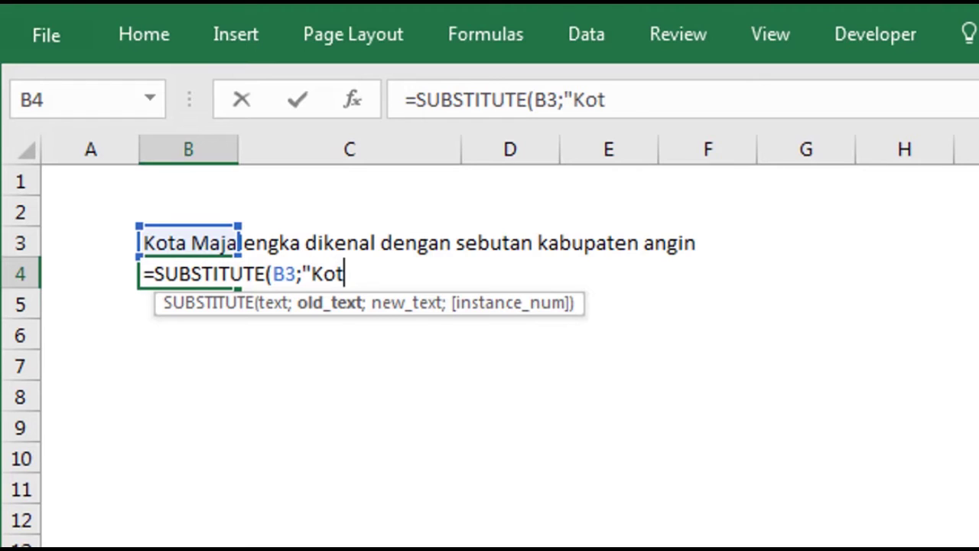
type("a\"")
type(";")
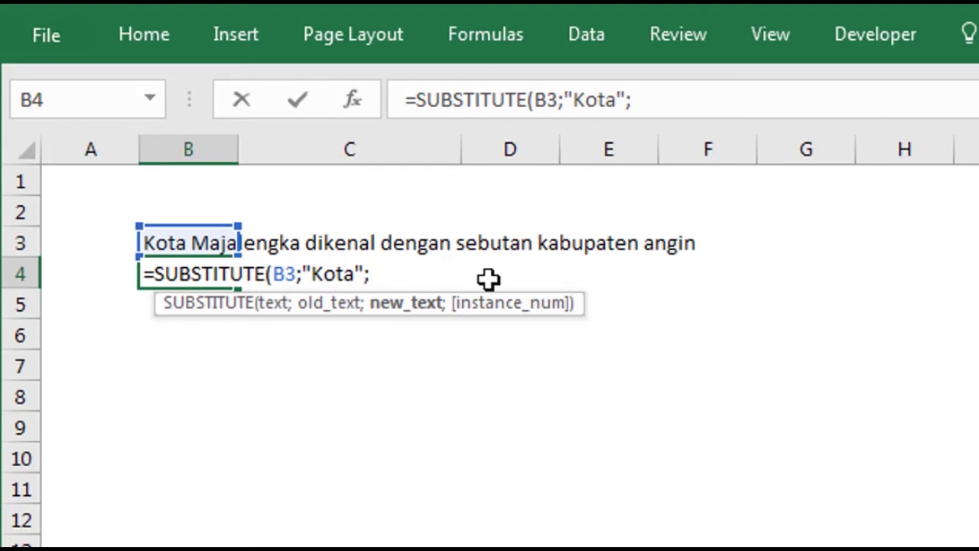
Finish B4's formula with "Kabupaten" as the replacement, showing "Kabupaten Majalengka dikenal dengan sebutan kabupaten angin".
type("\"Kabu")
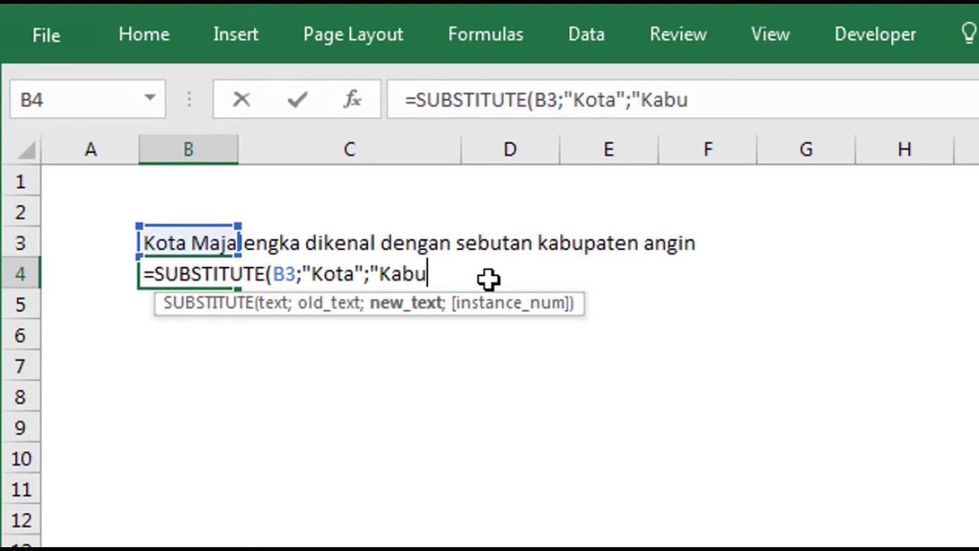
type("paten")
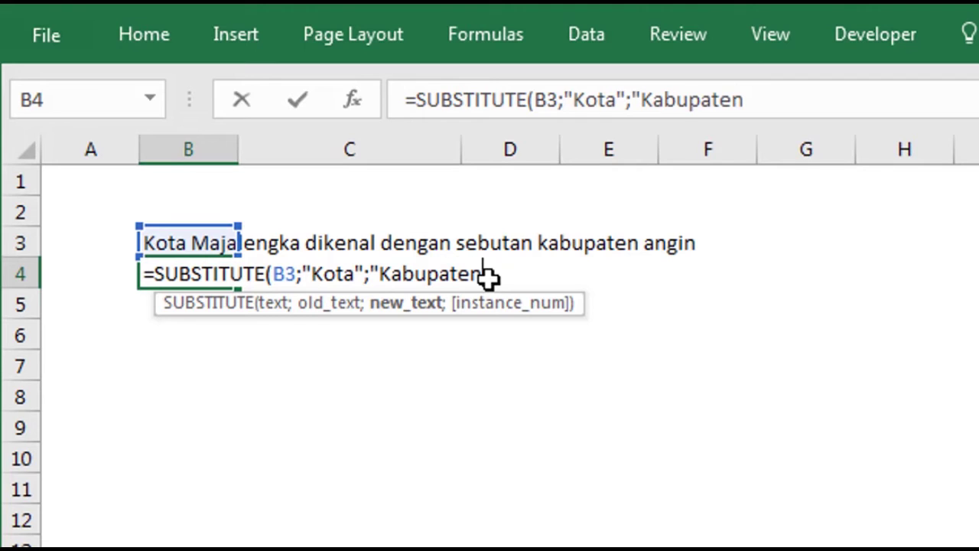
type("\"")
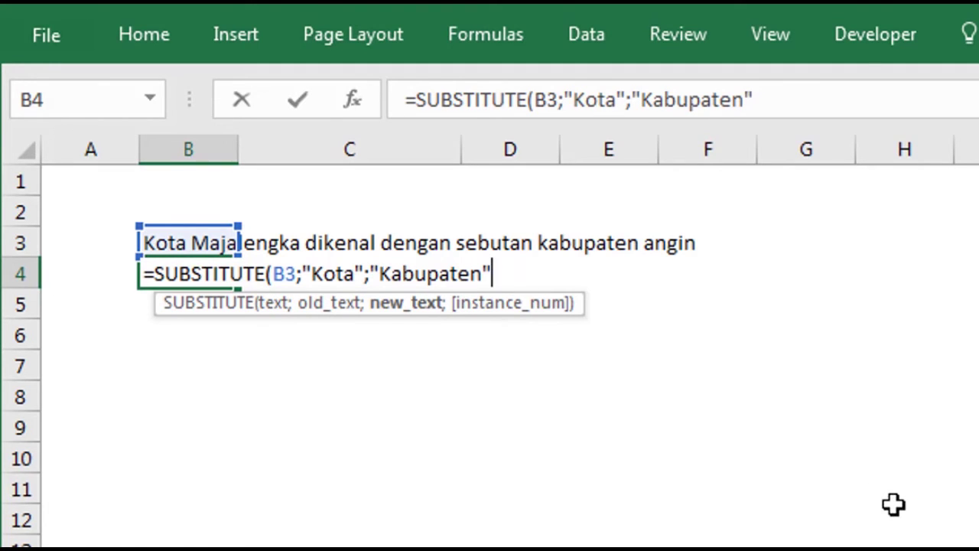
key("Return")
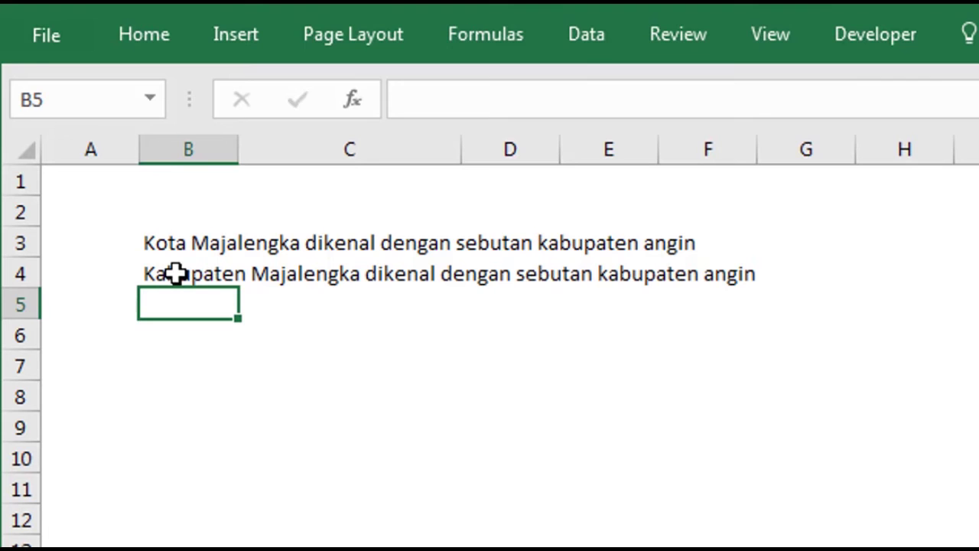
double_click(176, 274)
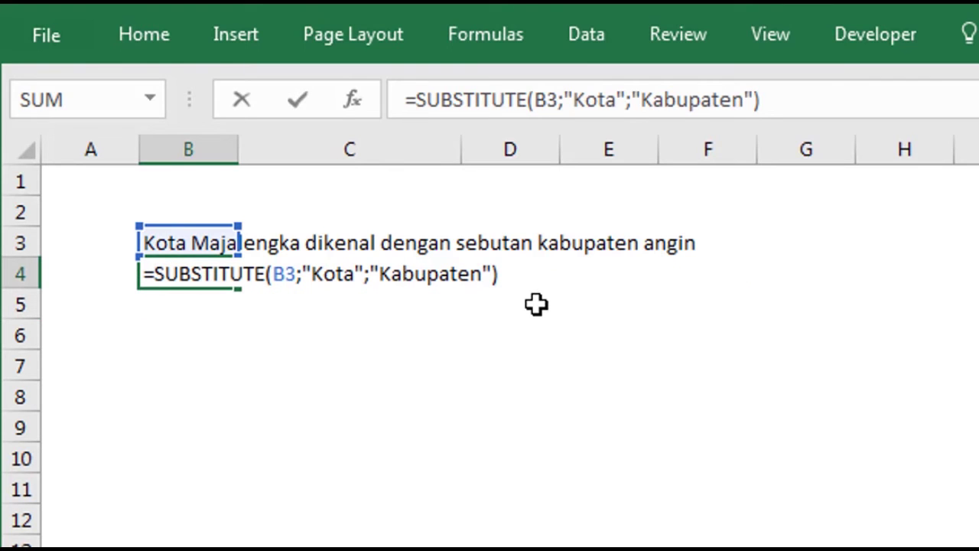
key("ctrl+Return")
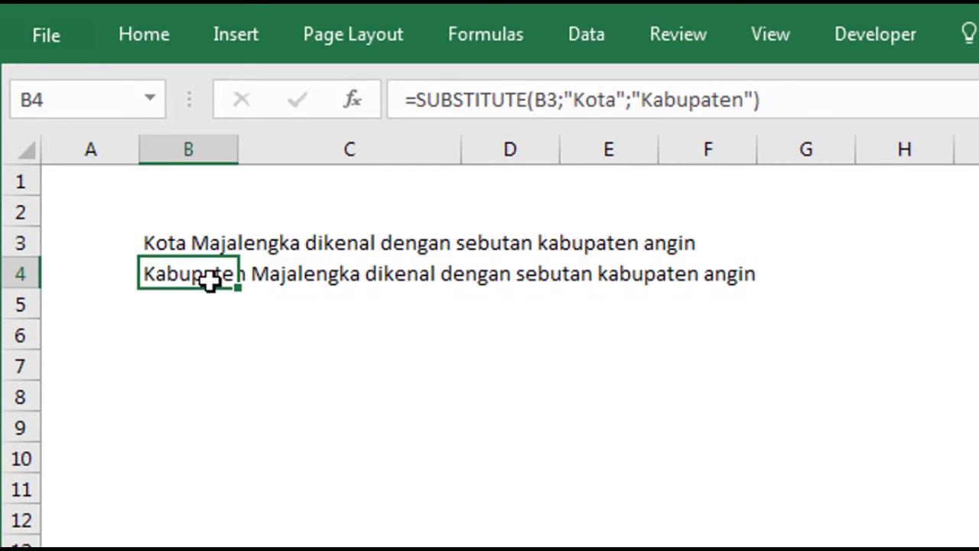
left_click(218, 325)
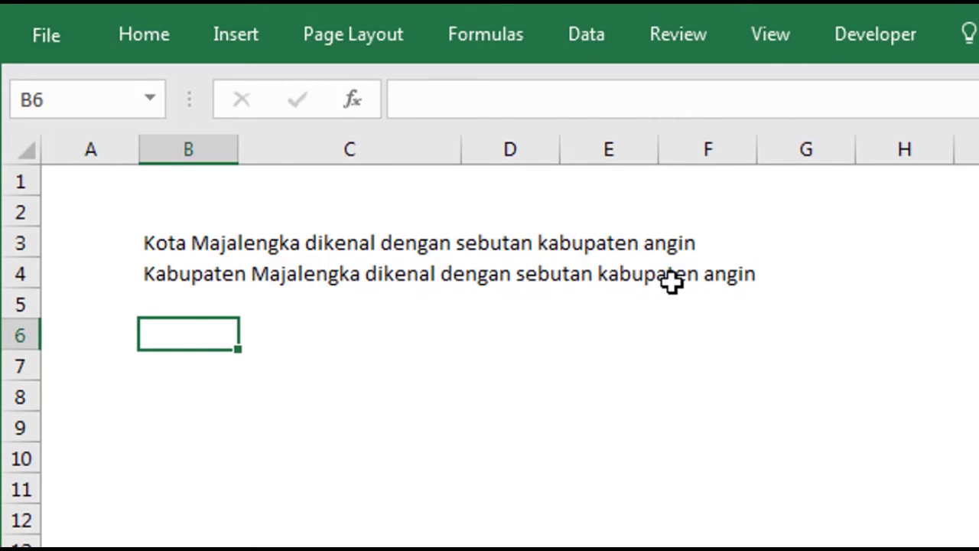
Wrap B4's formula in a second SUBSTITUTE replacing "kabupaten" with "kota" and commit it.
double_click(191, 272)
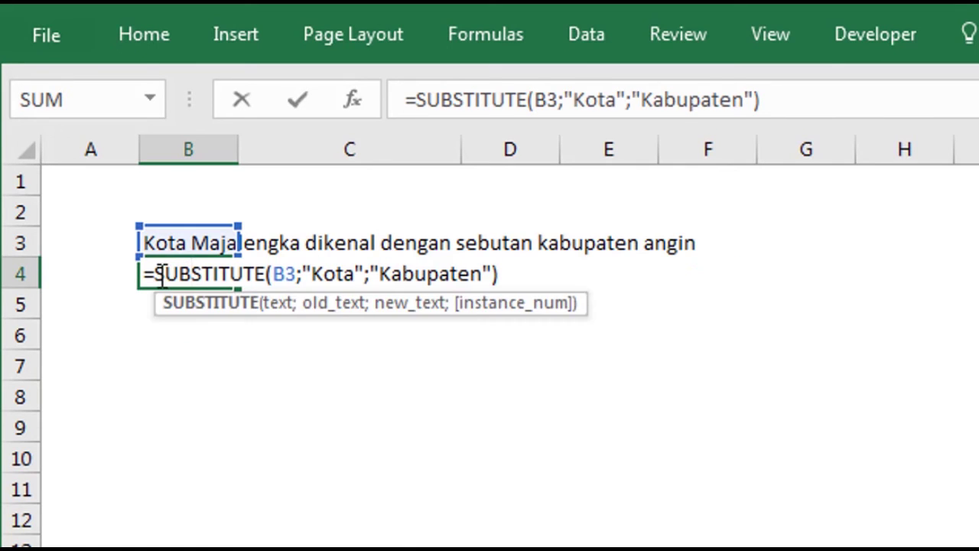
left_click(160, 274)
type("s")
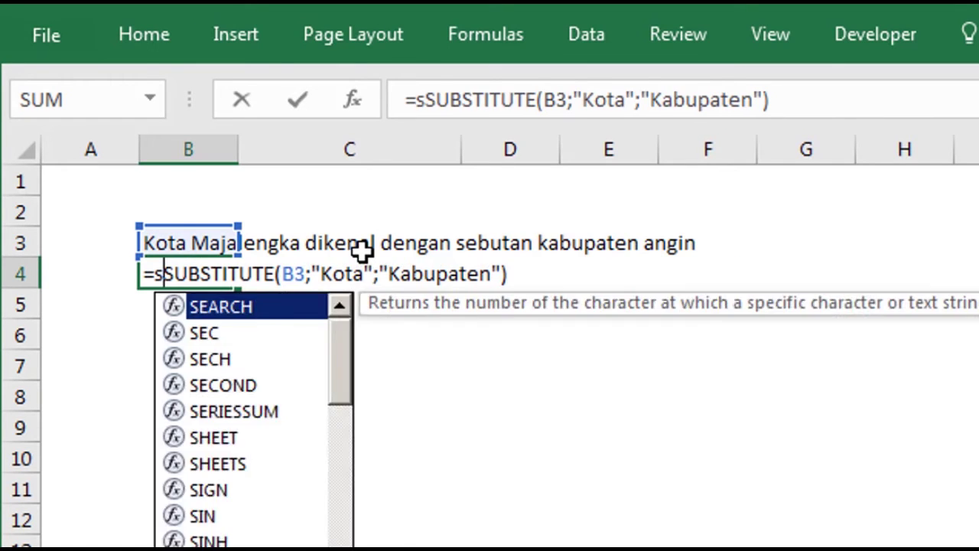
type("ub")
key("Tab")
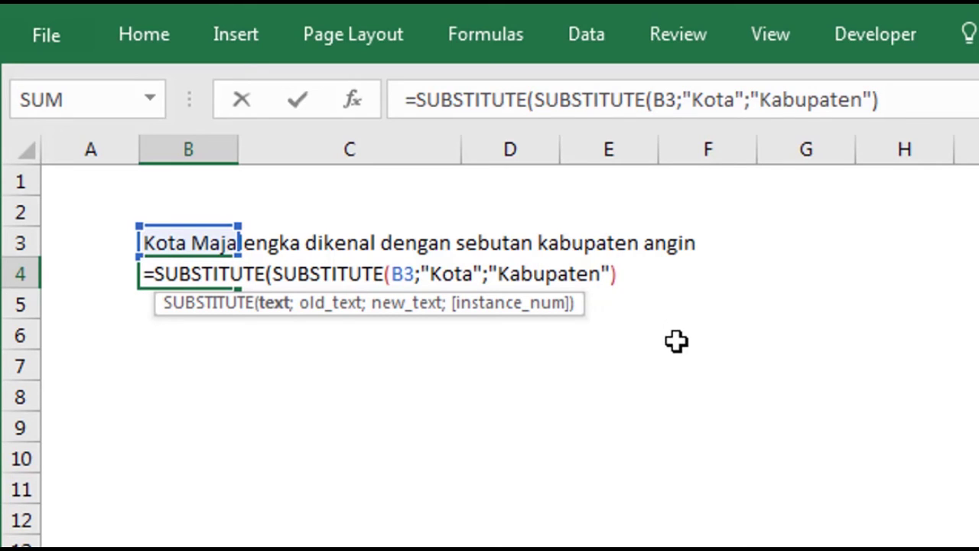
type(";")
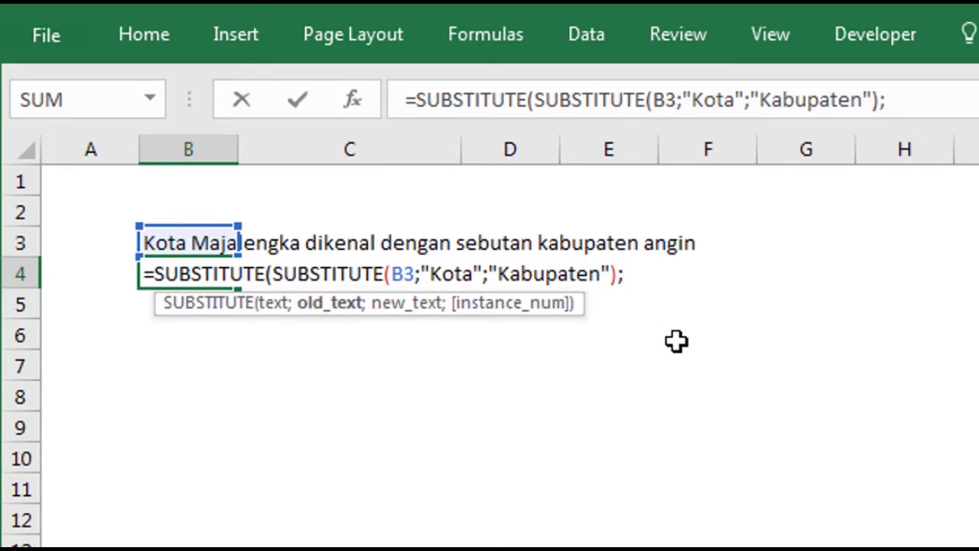
type("\"")
type("kabupat")
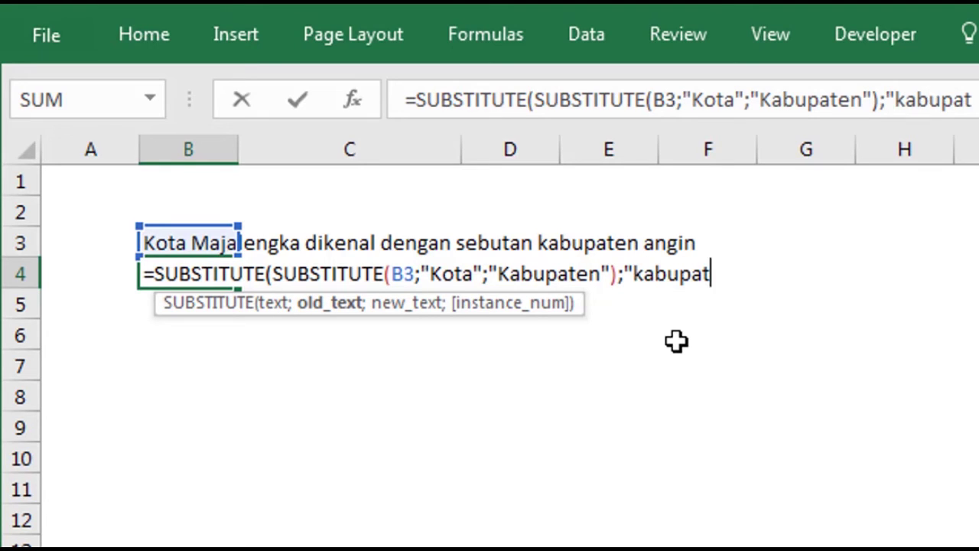
type("en")
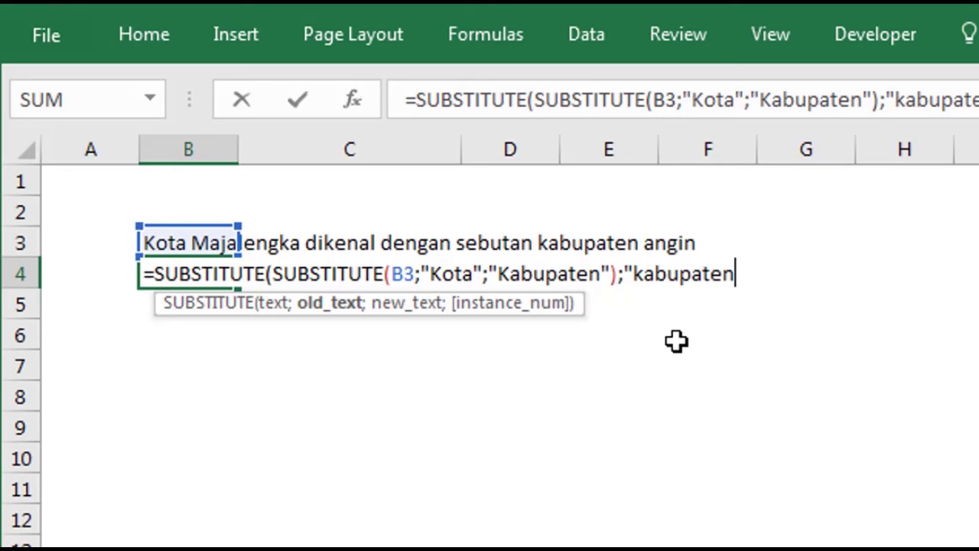
type("\";")
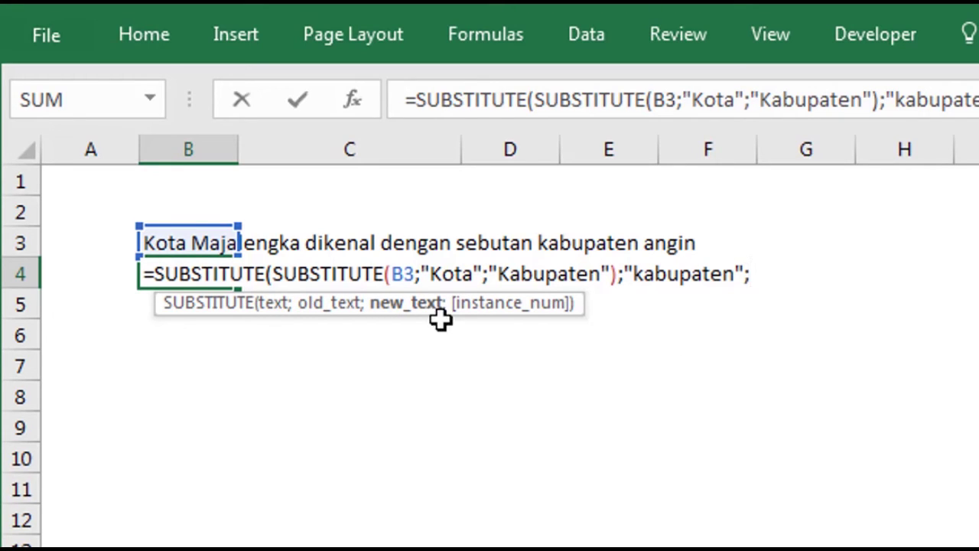
type("\"")
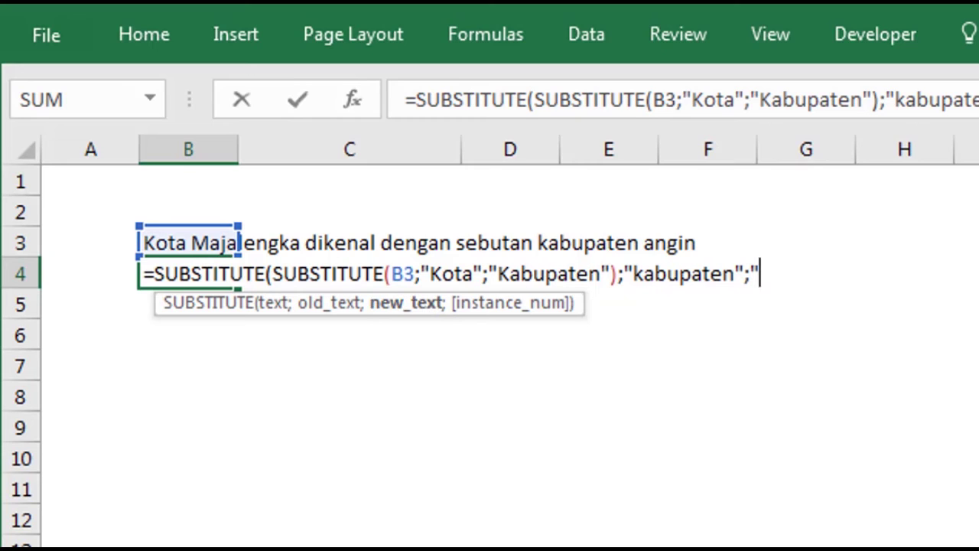
type("kota\"")
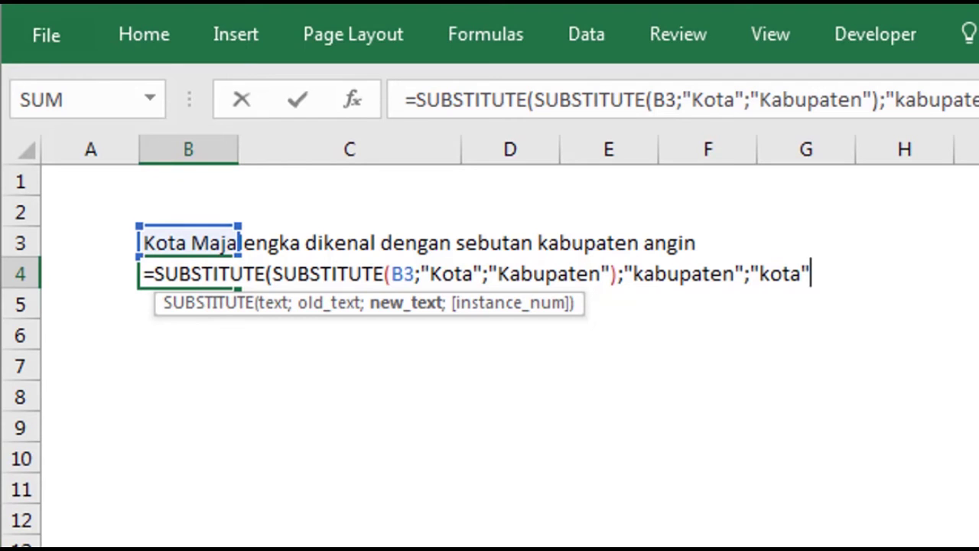
key("Return")
left_click_drag(895, 474, 467, 339)
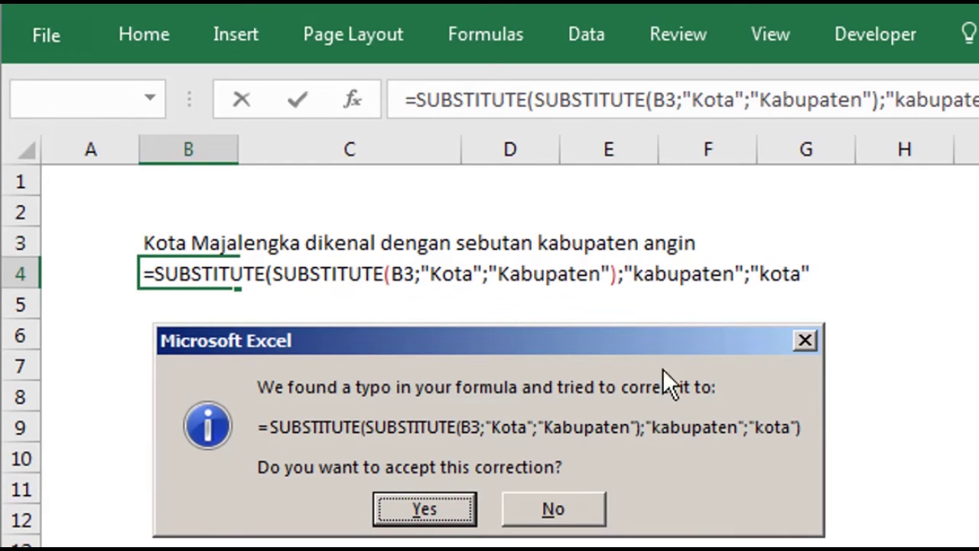
Accept the added closing parenthesis so B4 reads "Kabupaten Majalengka dikenal dengan sebutan kota angin".
left_click(446, 513)
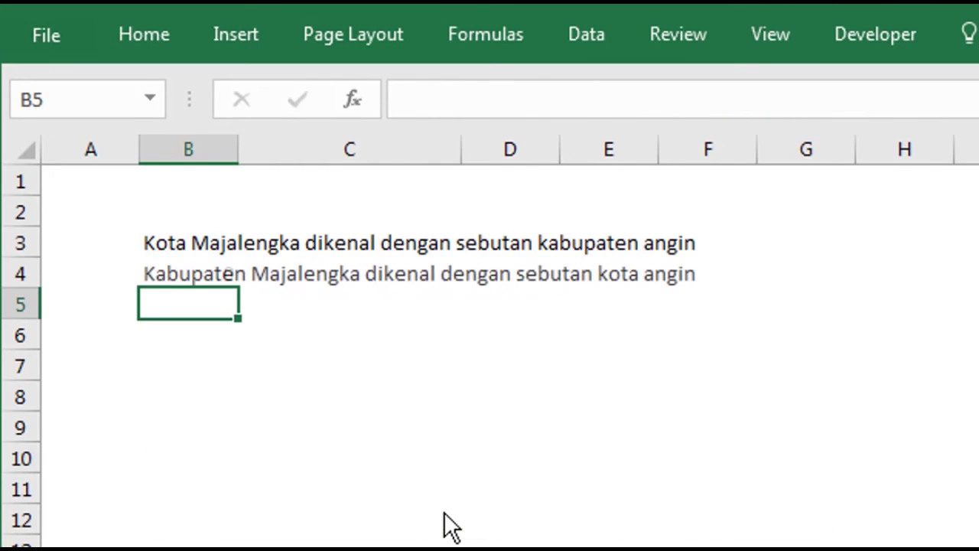
left_click(326, 452)
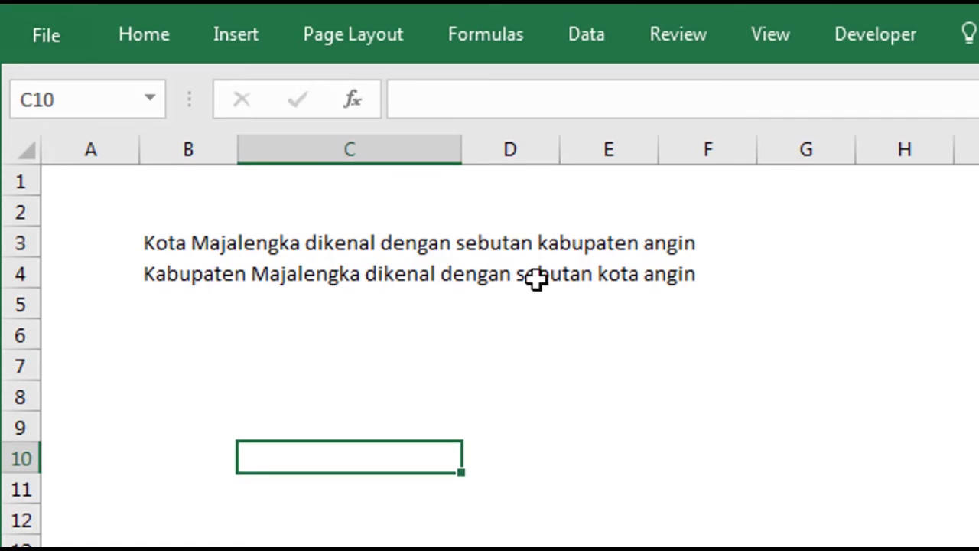
left_click(231, 389)
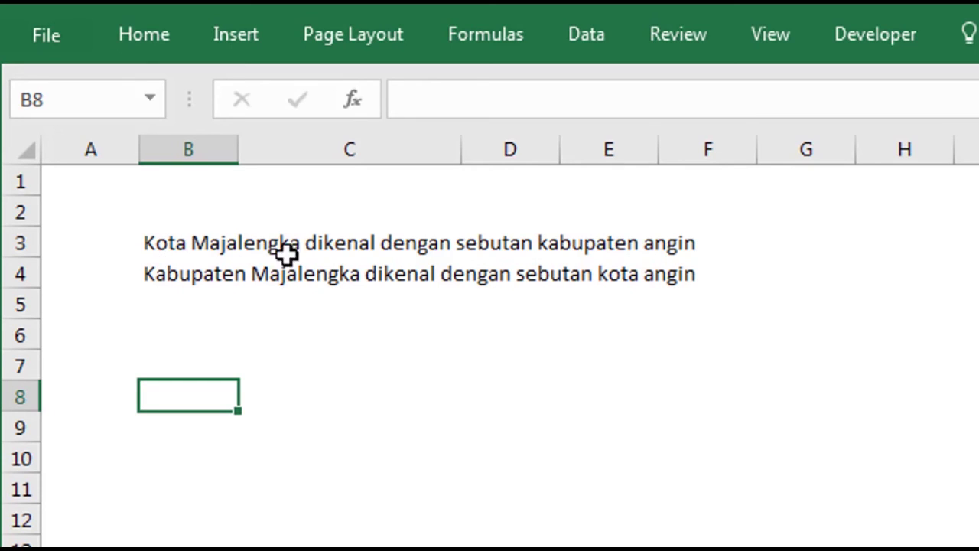
Insert a third SUBSTITUTE right after the equals sign in B4's formula.
double_click(175, 275)
left_click(157, 273)
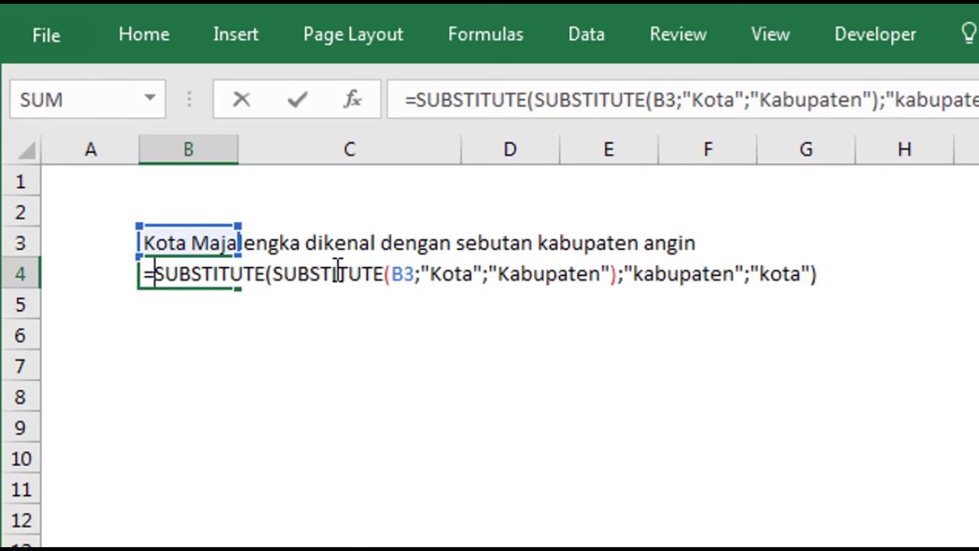
type("subs")
key("Tab")
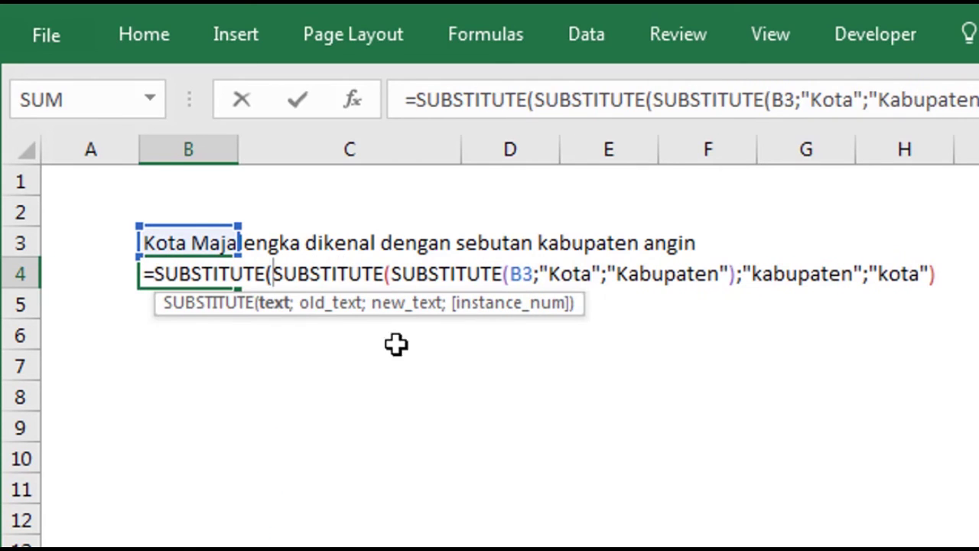
Append the arguments "dikenal" and terkenal at the end of B4's formula.
left_click(935, 273)
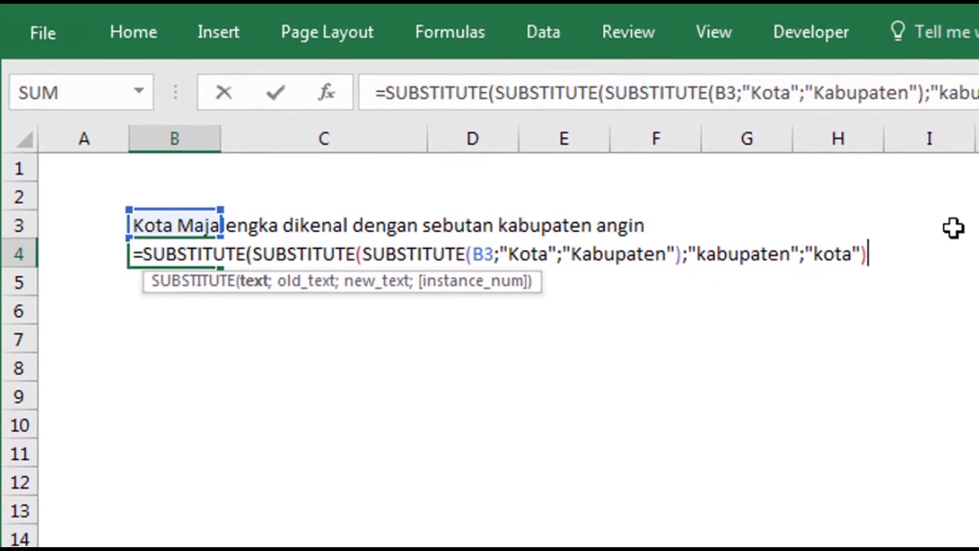
type(";")
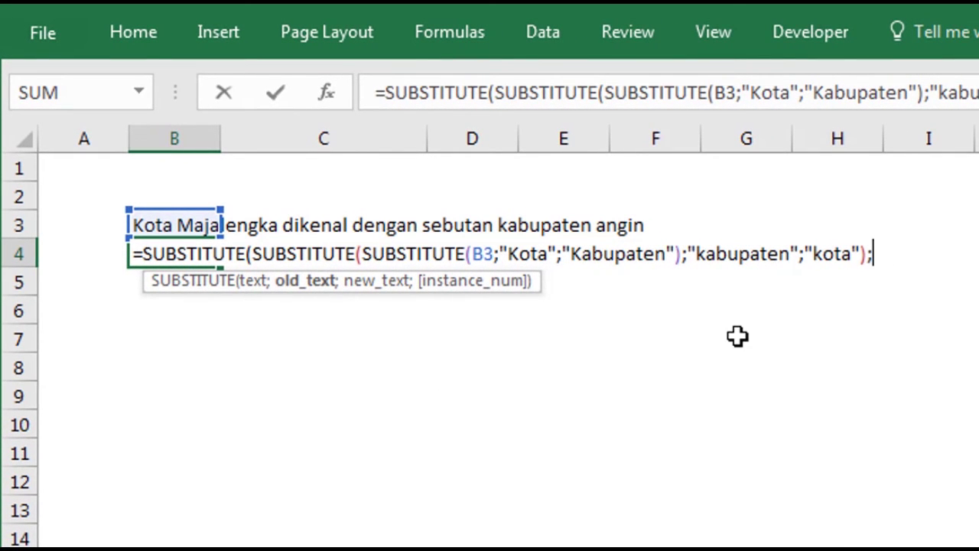
type("\"")
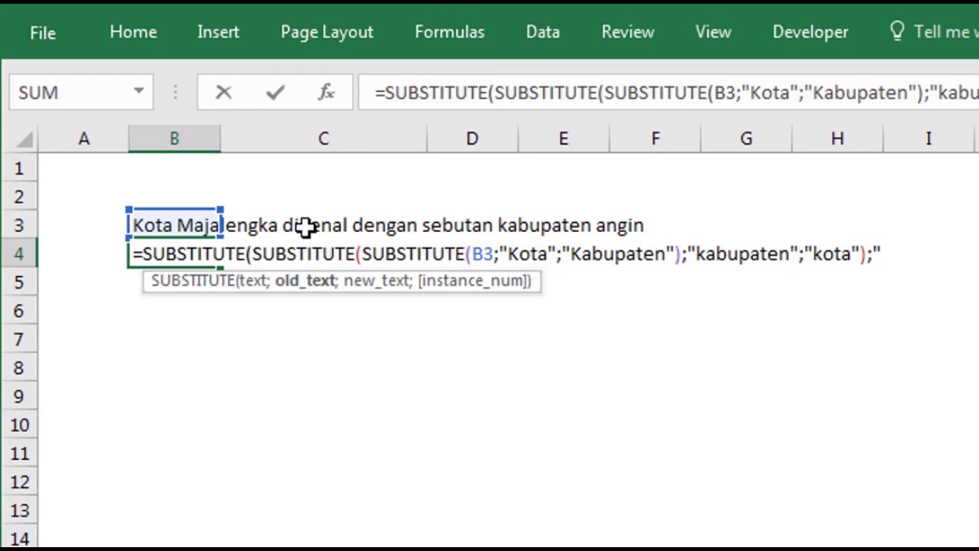
type("dikne")
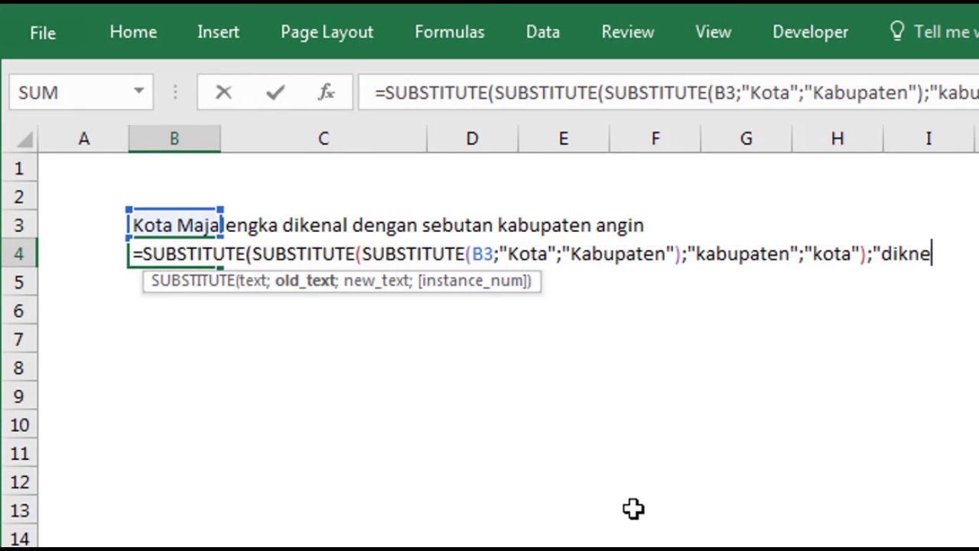
key("BackSpace")
key("BackSpace")
type("en")
type("al\"")
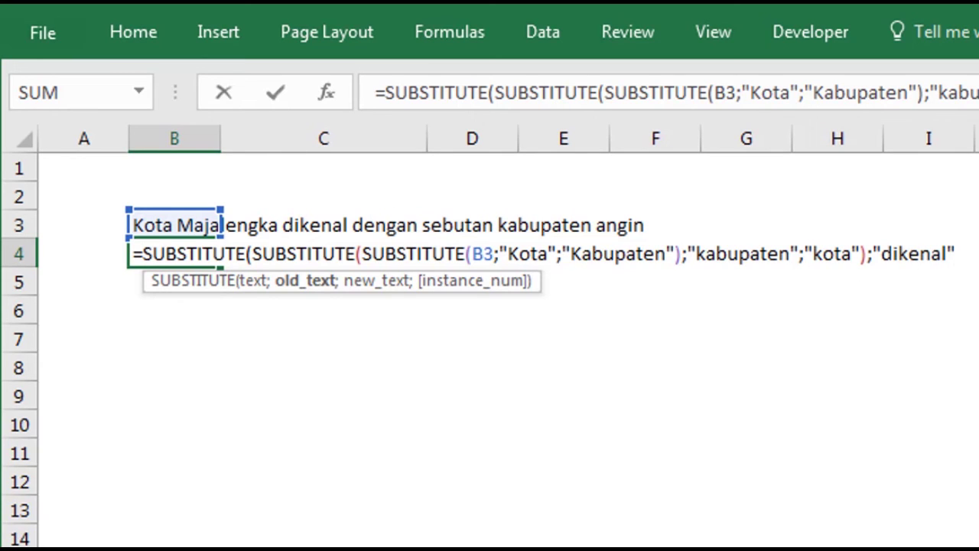
type(";\"")
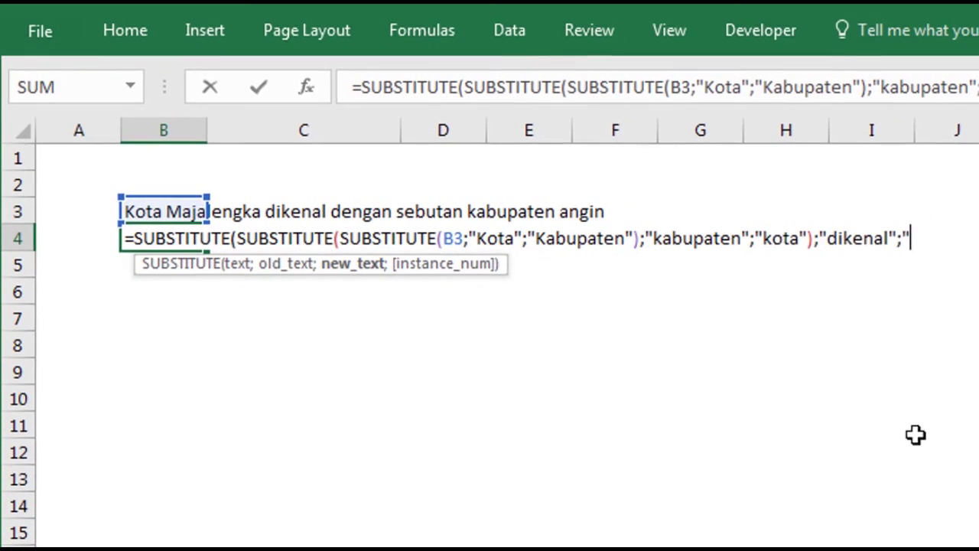
type("di")
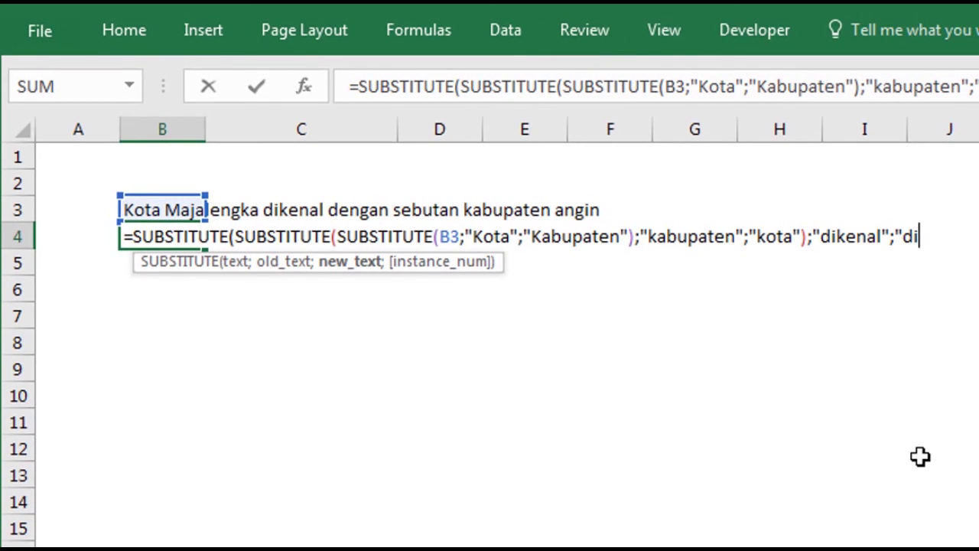
type("ken")
key("BackSpace")
key("BackSpace")
key("BackSpace")
key("BackSpace")
key("BackSpace")
type("terken")
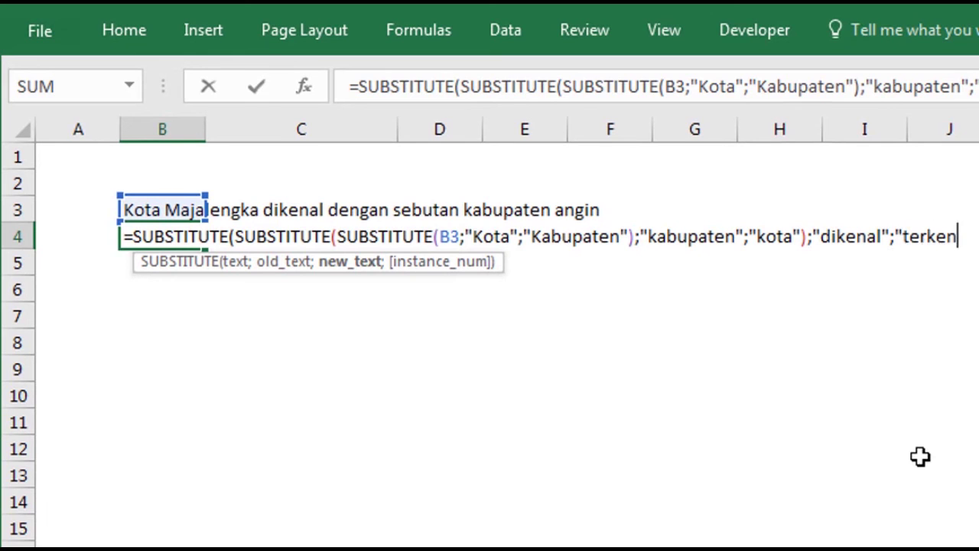
type("al")
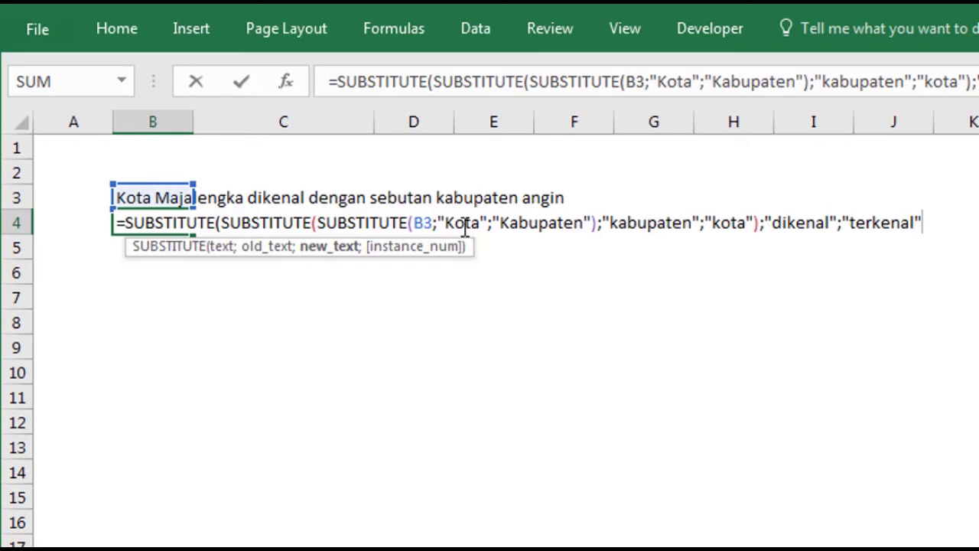
Commit B4's formula and accept the added closing parenthesis.
key("Return")
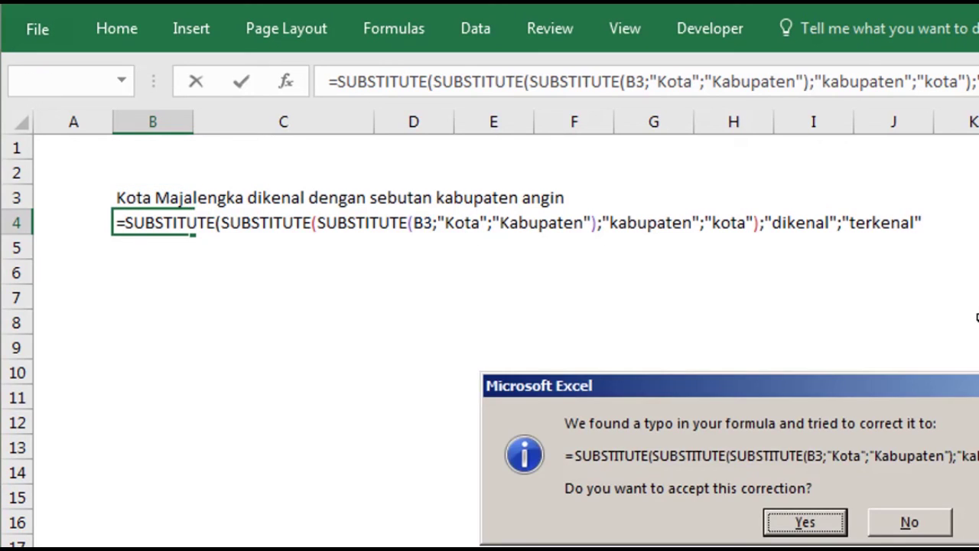
left_click_drag(971, 382, 592, 277)
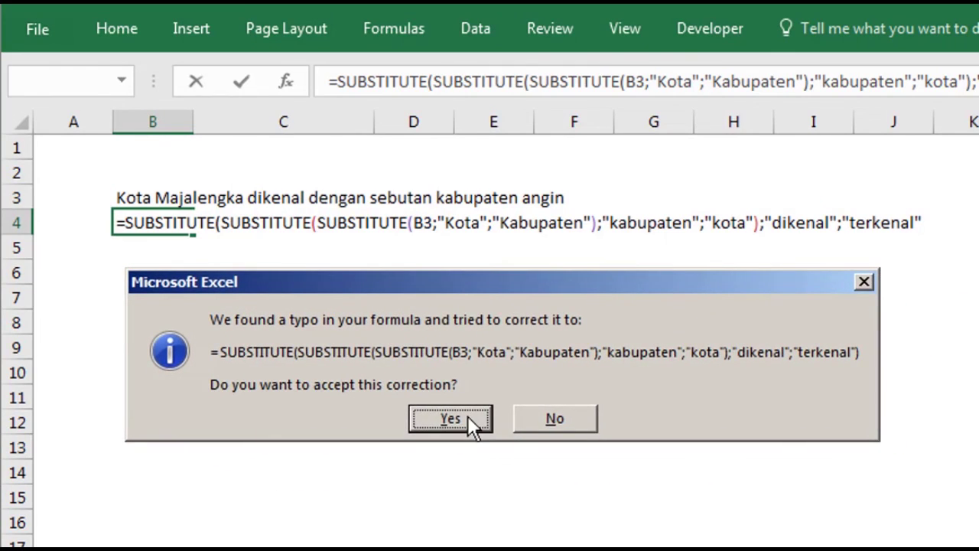
left_click(467, 416)
left_click(468, 416)
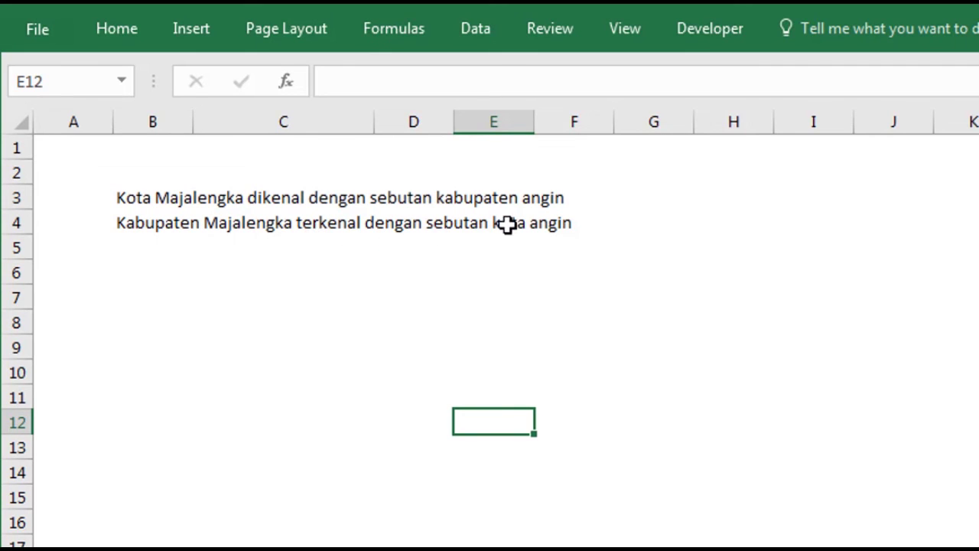
left_click(503, 344)
Check B4's triple-nested formula result against B3's original sentence.
left_click(153, 225)
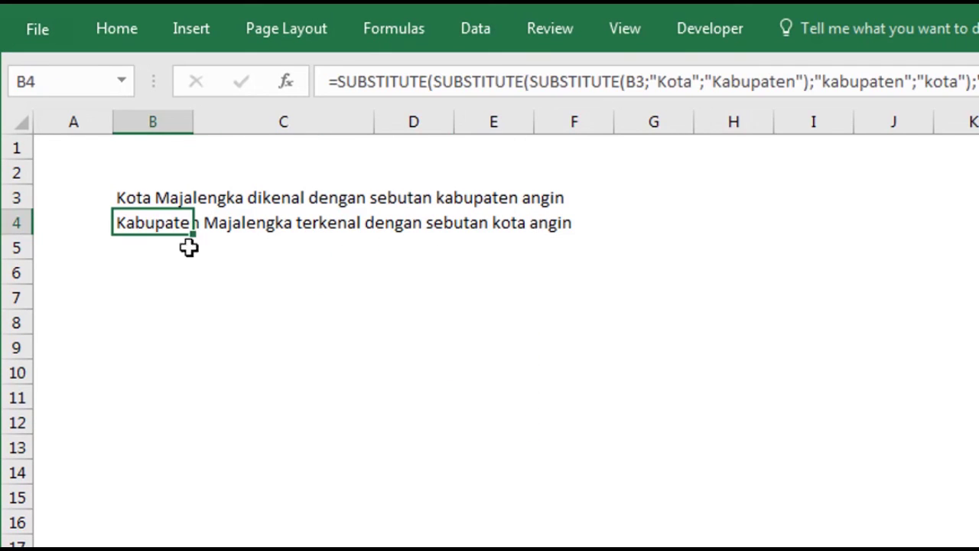
left_click(243, 301)
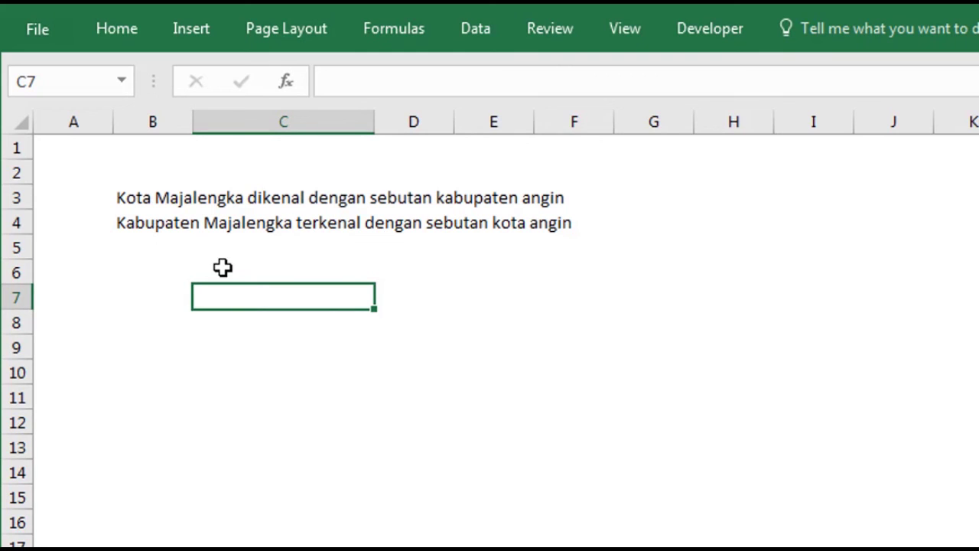
left_click(146, 223)
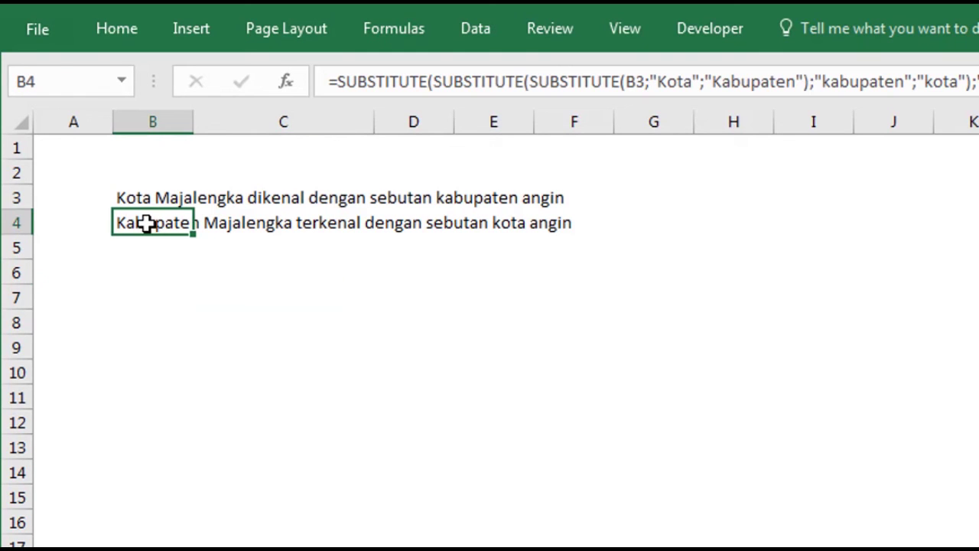
double_click(146, 222)
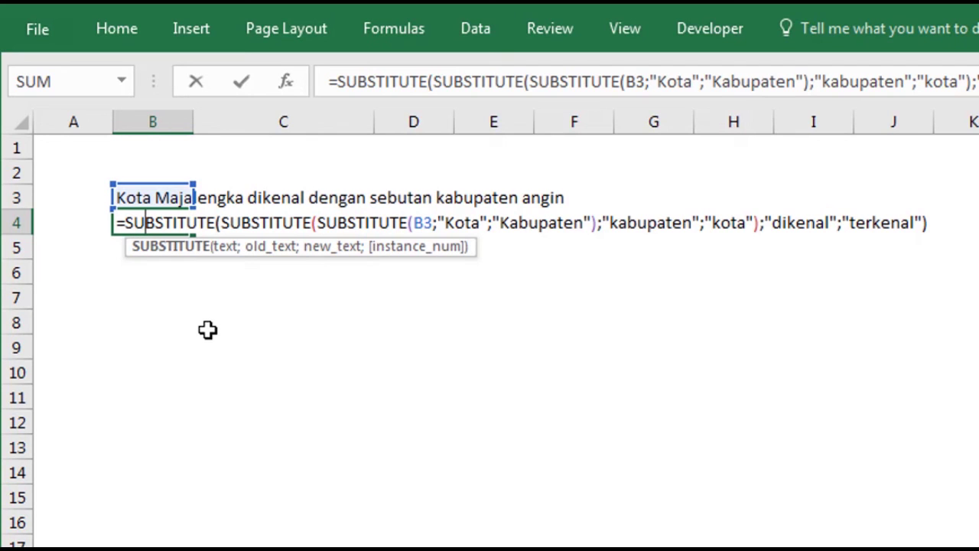
key("Return")
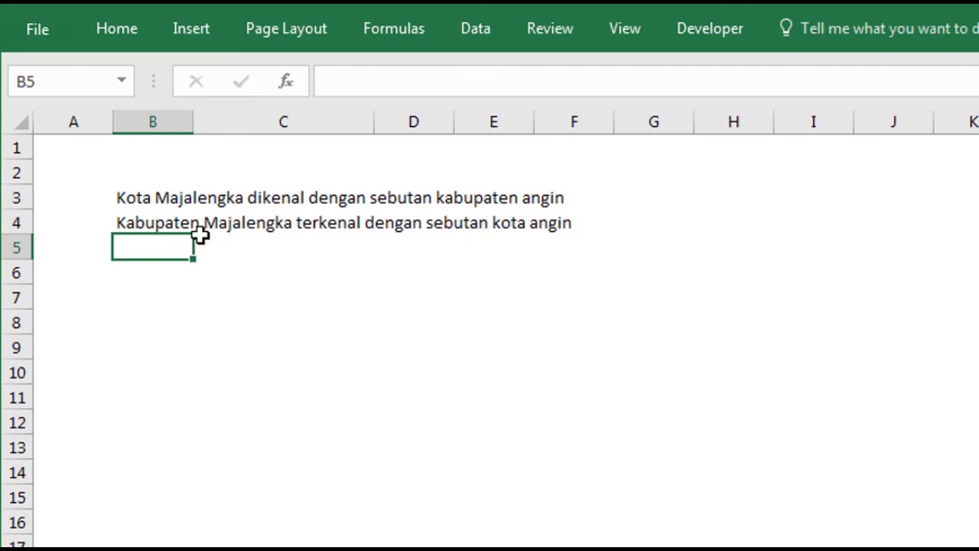
left_click(145, 193)
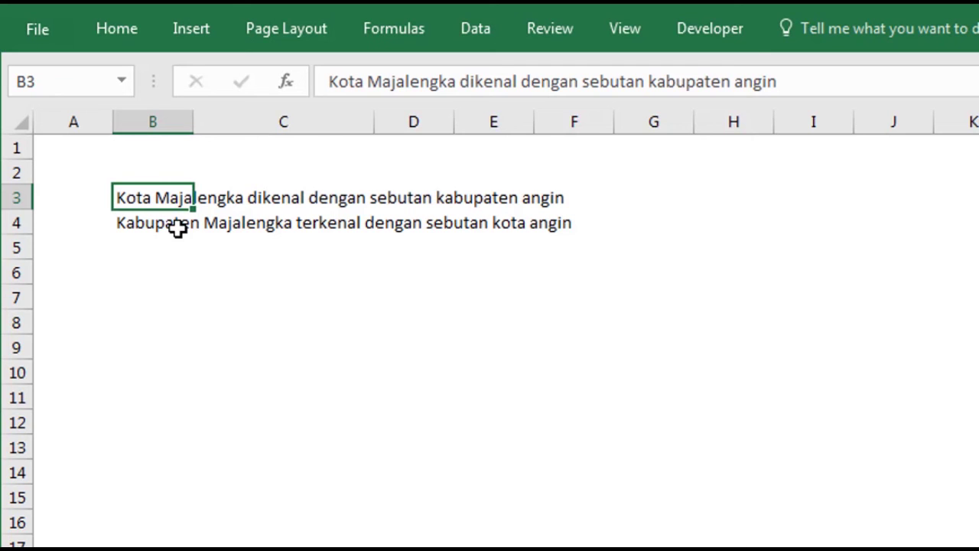
left_click(204, 255)
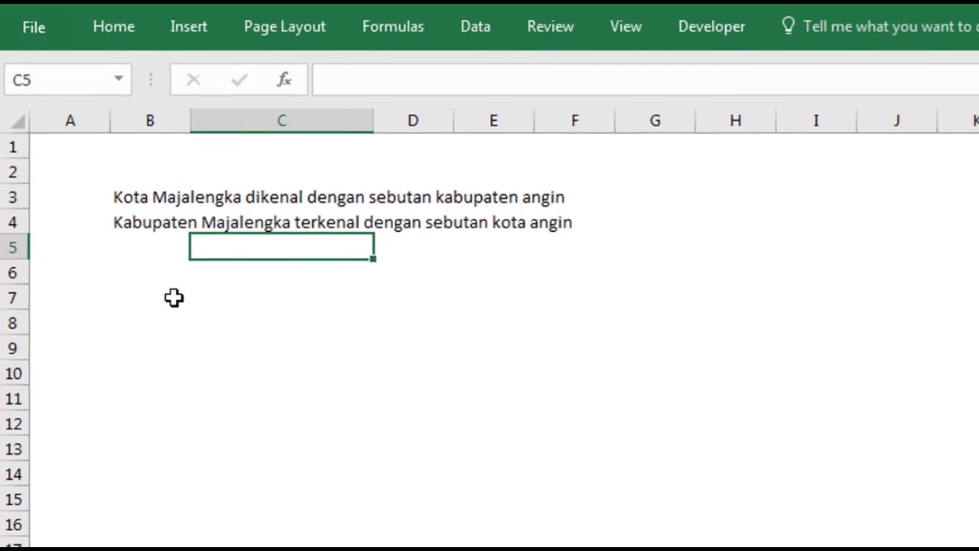
left_click(141, 289)
left_click(111, 219)
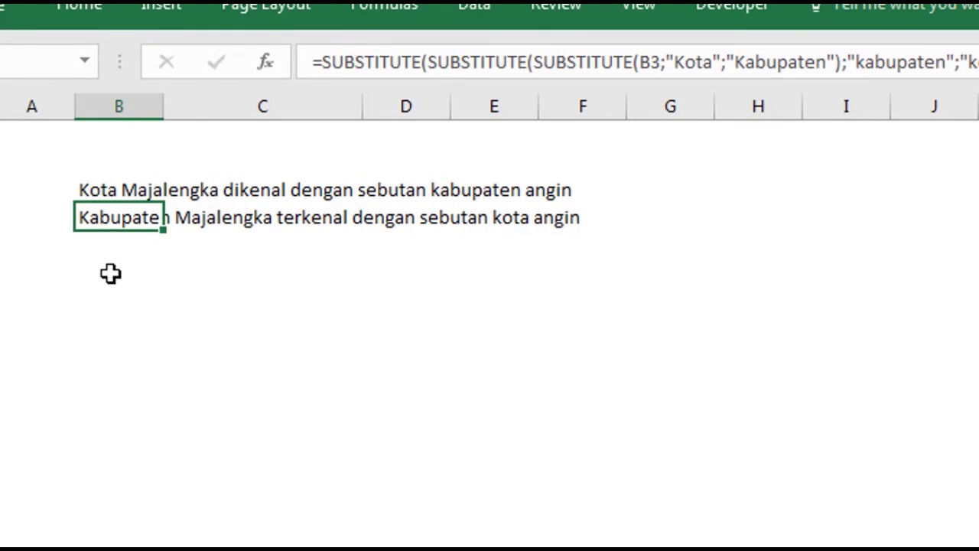